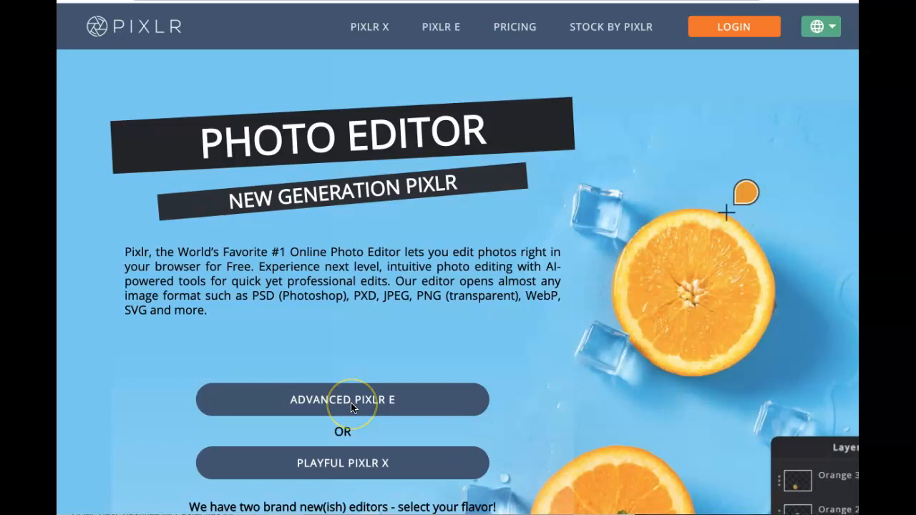
Launch the advanced Pixlr E editor and open bw.jpg from the Downloads folder.
{"action": "scroll", "coordinate": [350, 405], "scroll_direction": "down", "scroll_amount": 1}
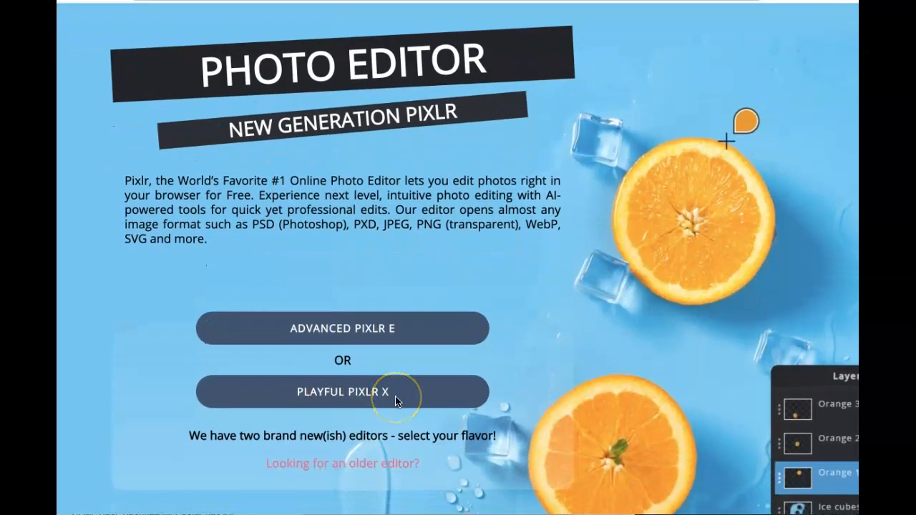
{"action": "scroll", "coordinate": [395, 401], "scroll_direction": "up", "scroll_amount": 1}
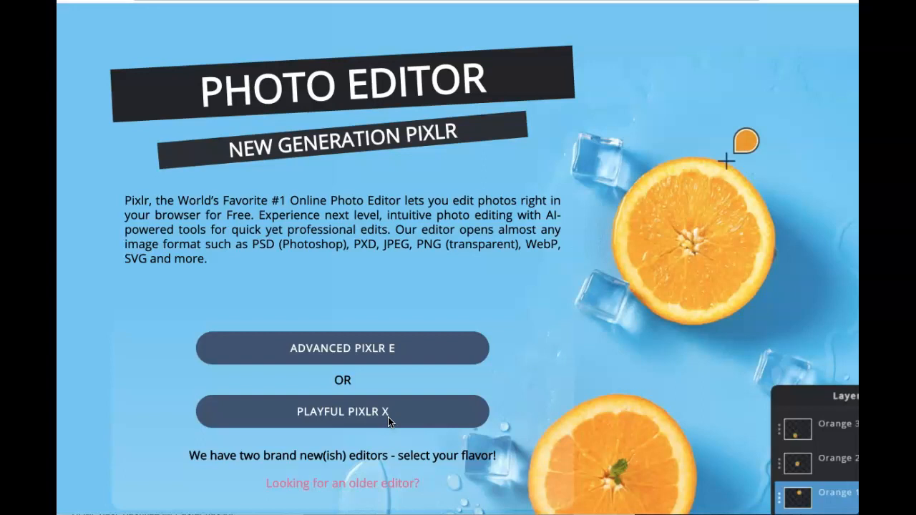
{"action": "left_click", "coordinate": [331, 358]}
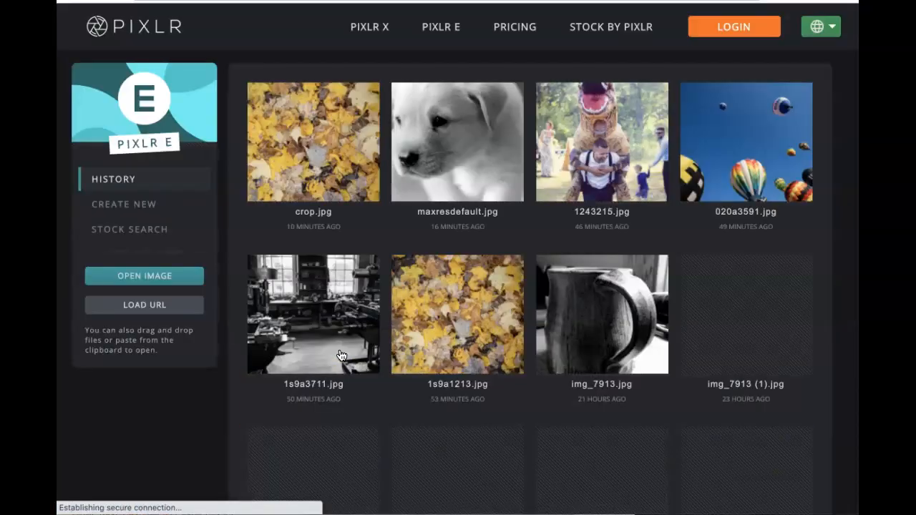
{"action": "left_click", "coordinate": [166, 278]}
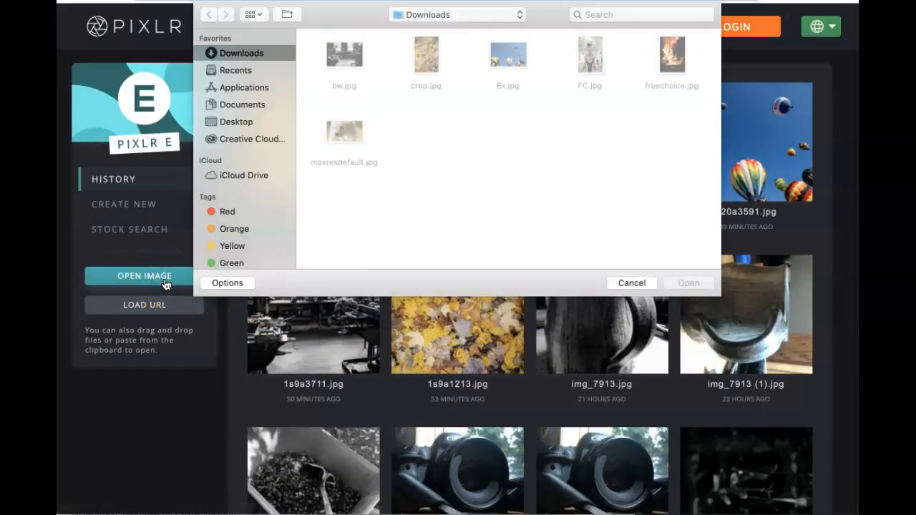
{"action": "double_click", "coordinate": [346, 57]}
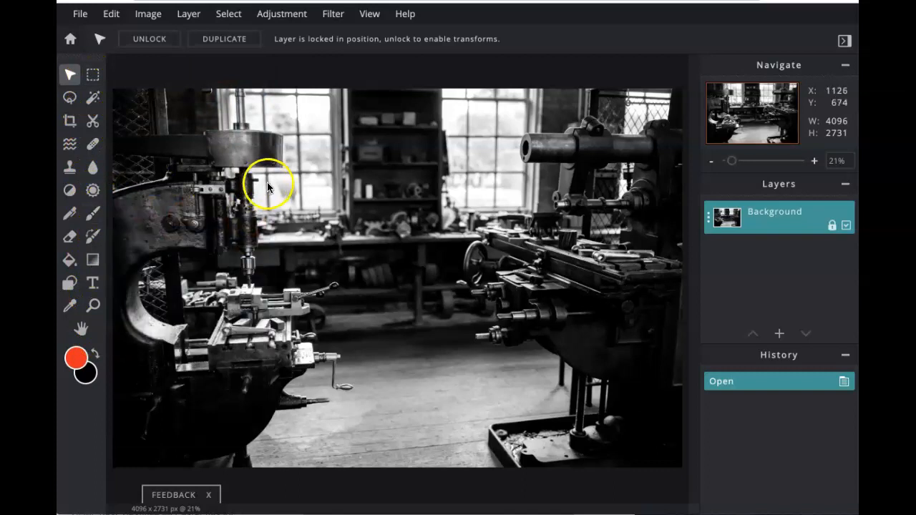
Add an empty layer above the workshop photo, hide it, and make the Background layer active.
{"action": "left_click", "coordinate": [294, 21]}
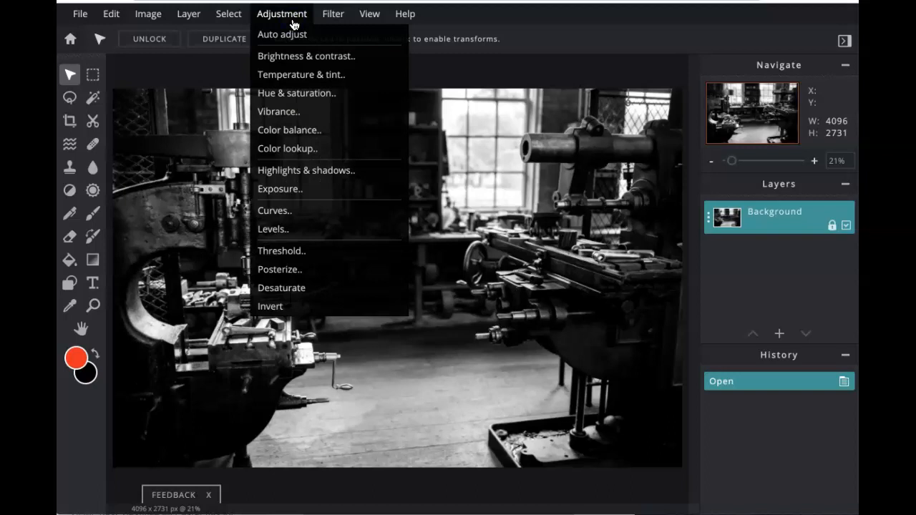
{"action": "left_click", "coordinate": [795, 233]}
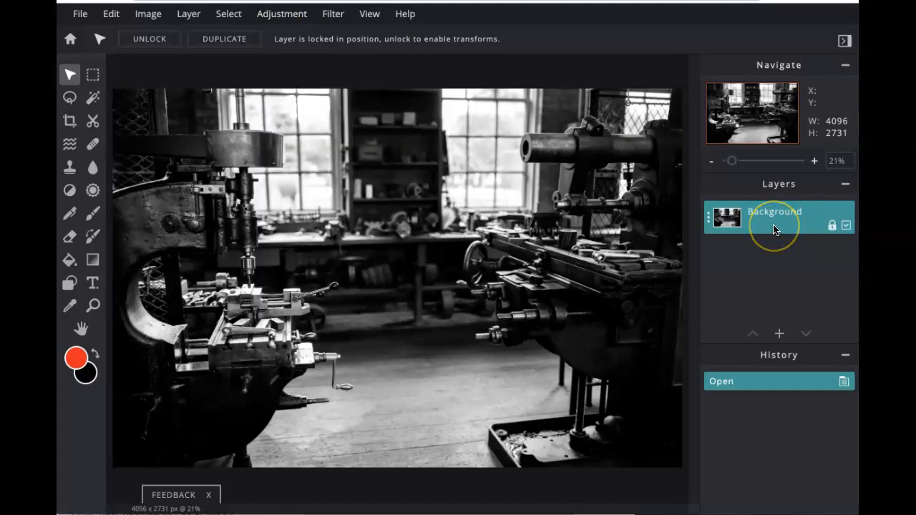
{"action": "left_click", "coordinate": [779, 334]}
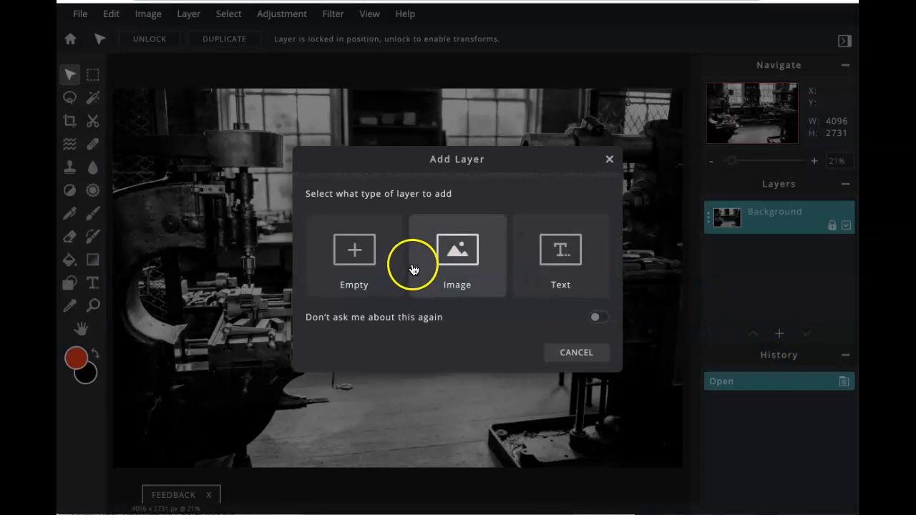
{"action": "left_click", "coordinate": [350, 251]}
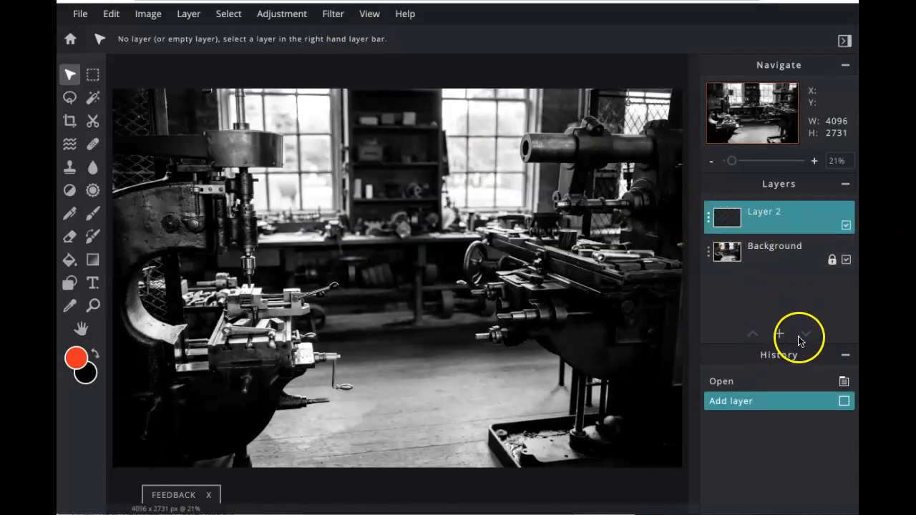
{"action": "left_click", "coordinate": [845, 226]}
{"action": "left_click", "coordinate": [751, 252]}
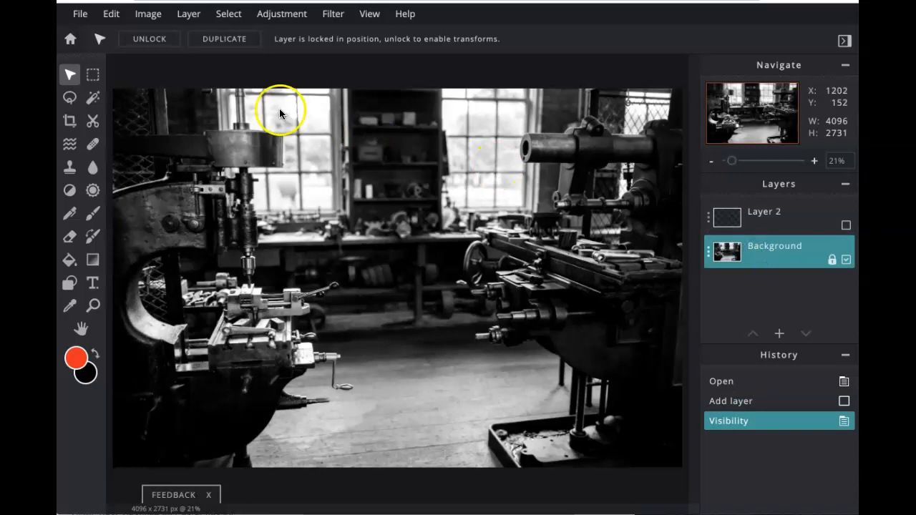
Try a Levels adjustment on the Background layer with the input black point at 22 and white point at 234.
{"action": "left_click", "coordinate": [282, 14]}
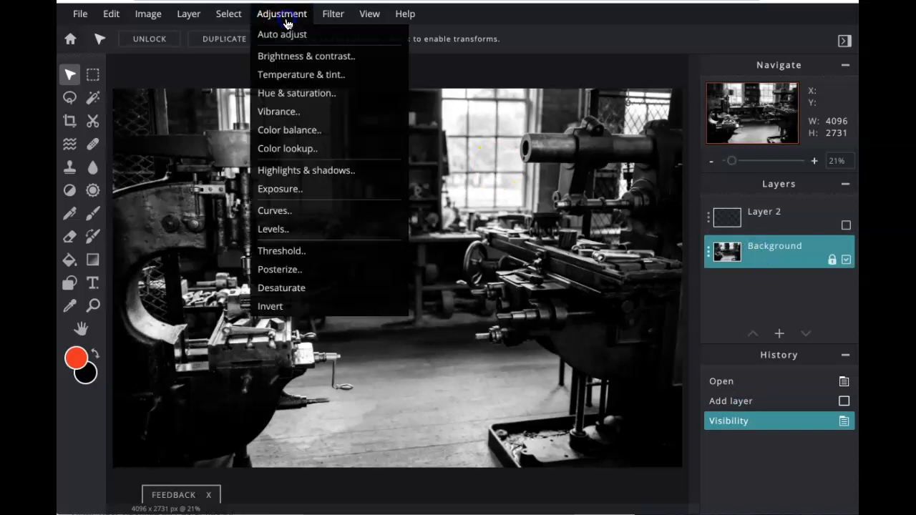
{"action": "left_click", "coordinate": [294, 230]}
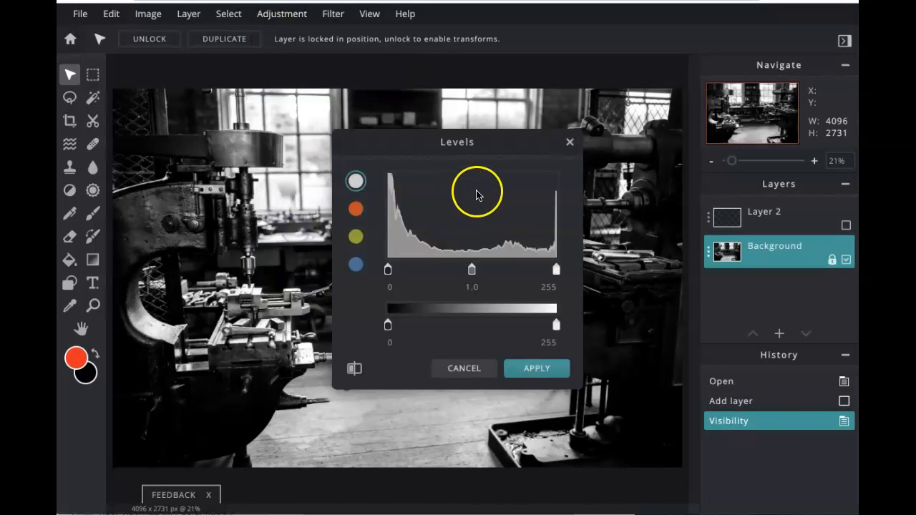
{"action": "left_click_drag", "start_coordinate": [472, 140], "coordinate": [590, 76]}
{"action": "left_click_drag", "start_coordinate": [504, 204], "coordinate": [522, 208]}
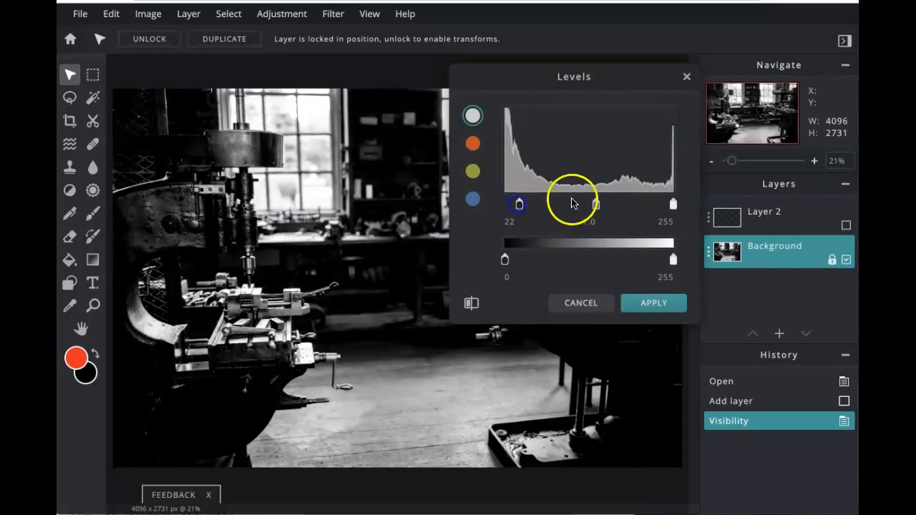
{"action": "mouse_move", "coordinate": [595, 204]}
{"action": "left_mouse_down"}
{"action": "mouse_move", "coordinate": [587, 202]}
{"action": "mouse_move", "coordinate": [598, 207]}
{"action": "left_mouse_up"}
{"action": "left_click_drag", "start_coordinate": [673, 204], "coordinate": [659, 212]}
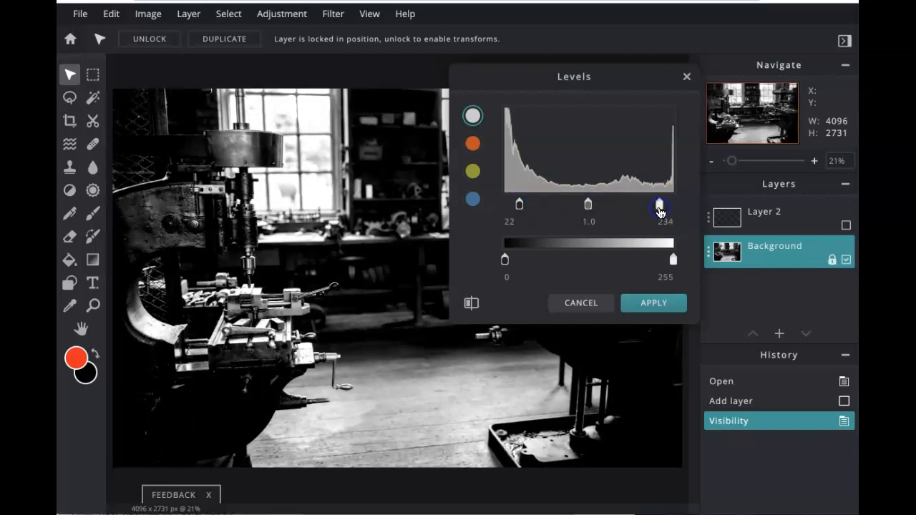
{"action": "left_click", "coordinate": [686, 77]}
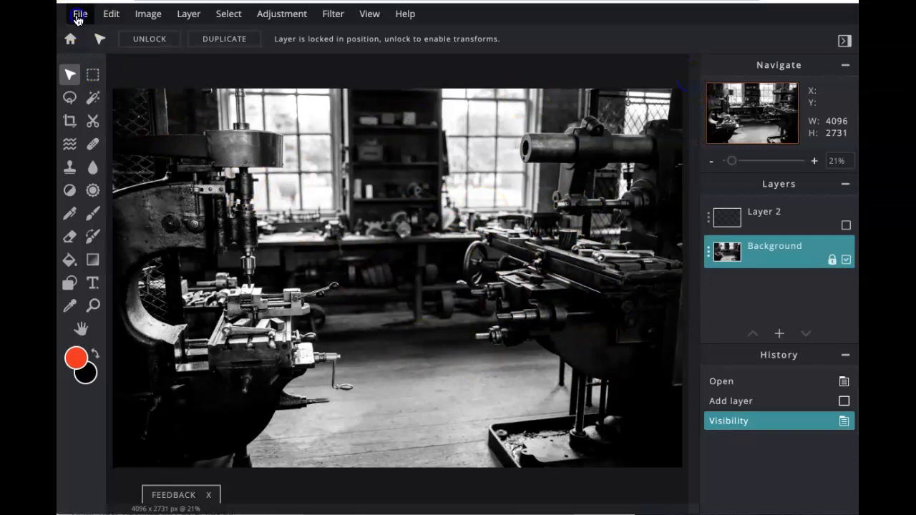
Download the image as a JPG named bw at high quality, 90%.
{"action": "left_click", "coordinate": [78, 16]}
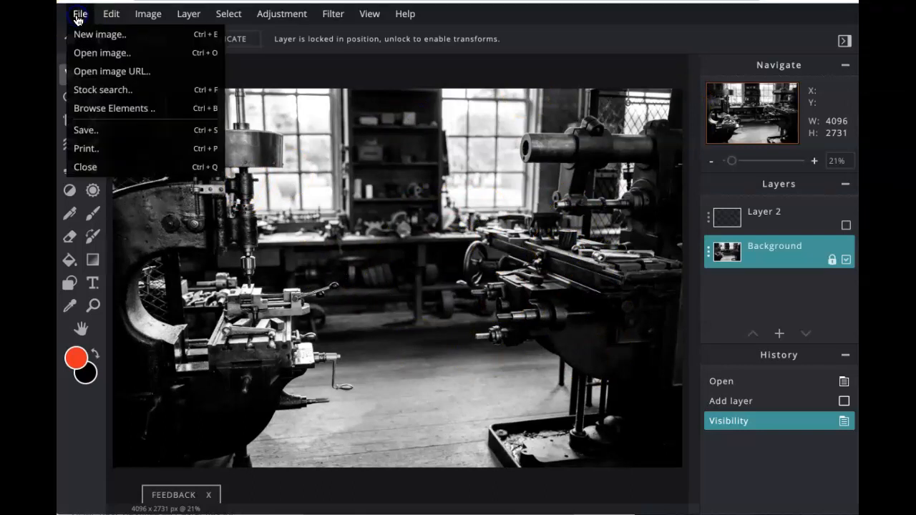
{"action": "left_click", "coordinate": [98, 133]}
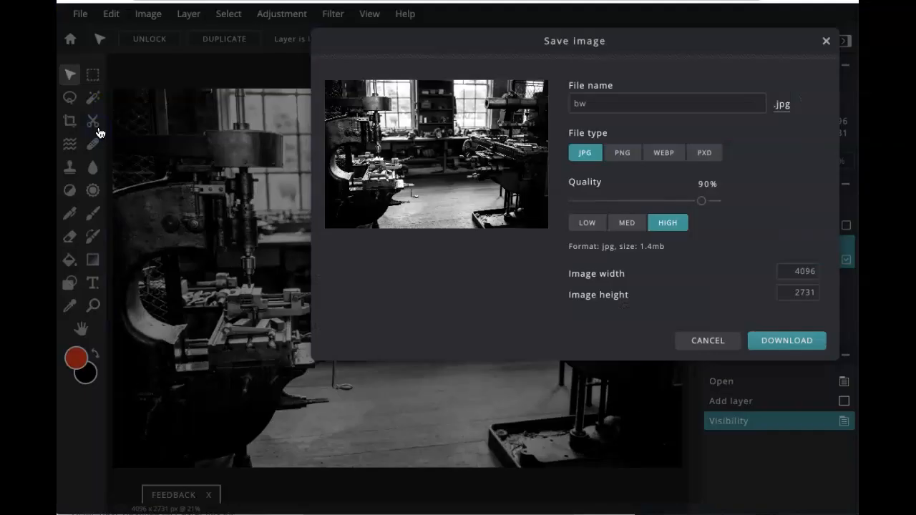
{"action": "left_click", "coordinate": [621, 101]}
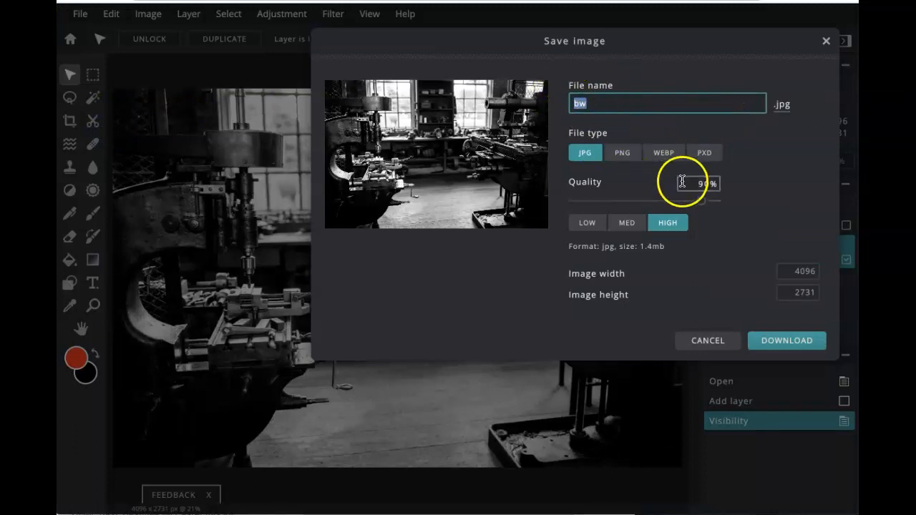
{"action": "left_click", "coordinate": [784, 342]}
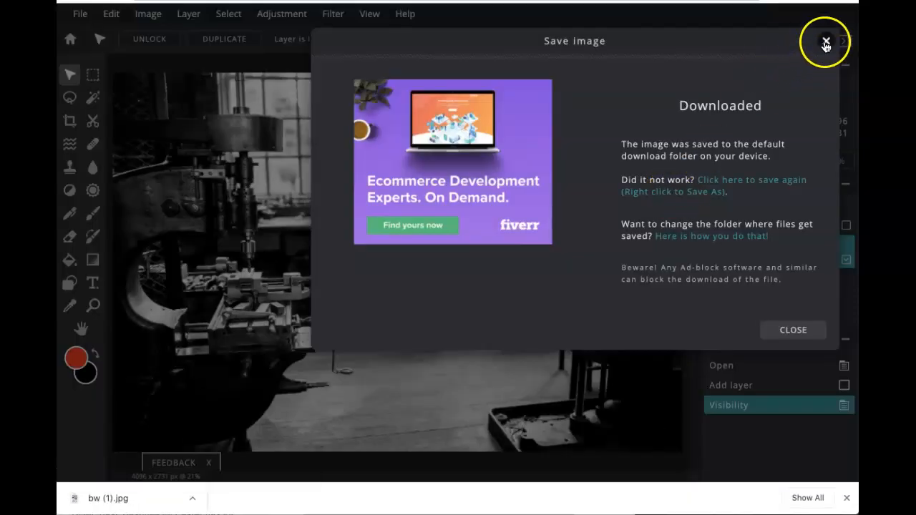
{"action": "left_click", "coordinate": [789, 328]}
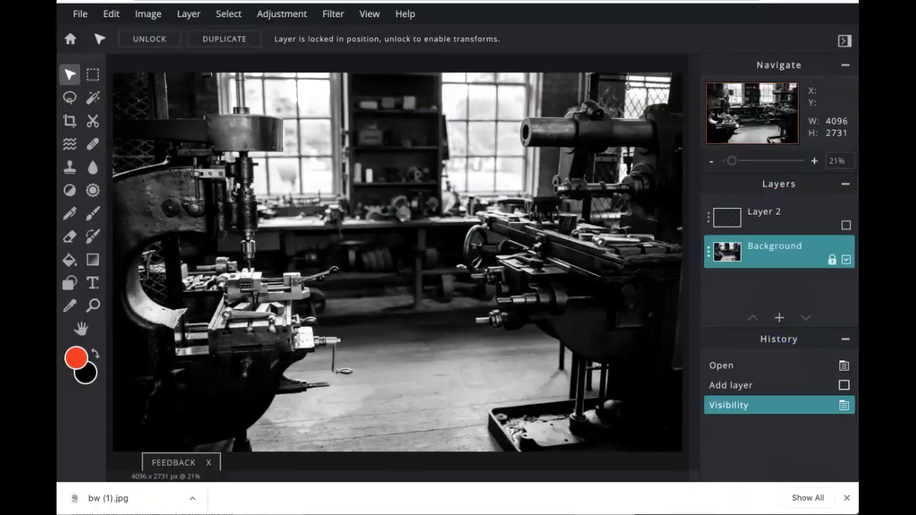
{"action": "left_click", "coordinate": [847, 504]}
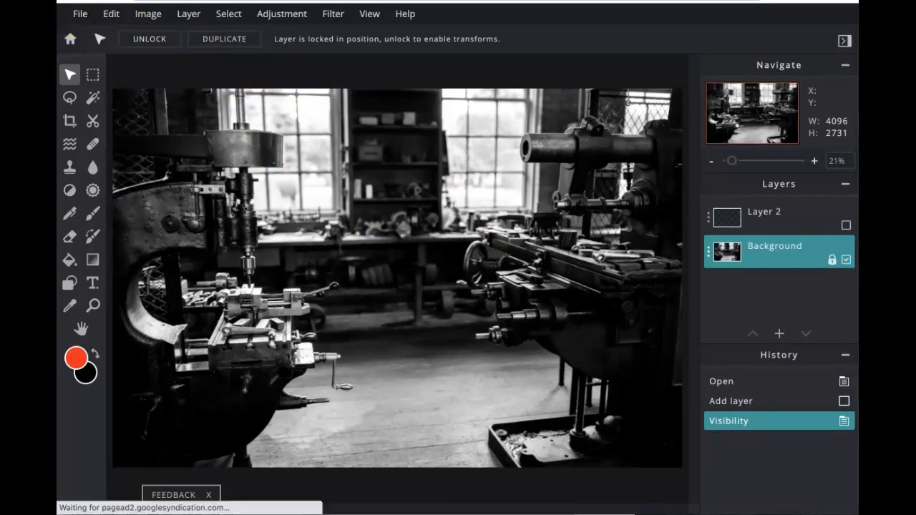
Switch to the Pixlr X editor and open crop.jpg from the history of recent images.
{"action": "scroll", "coordinate": [443, 355], "scroll_direction": "down", "scroll_amount": 1}
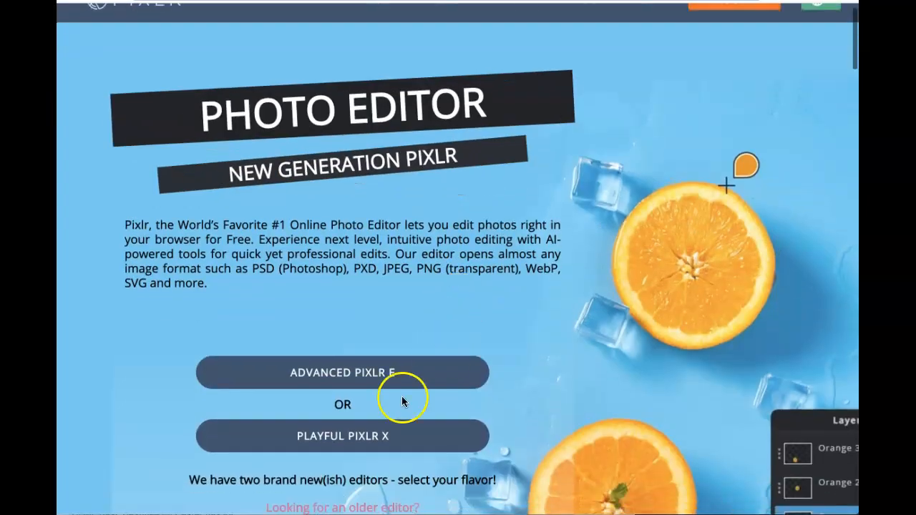
{"action": "left_click", "coordinate": [385, 439]}
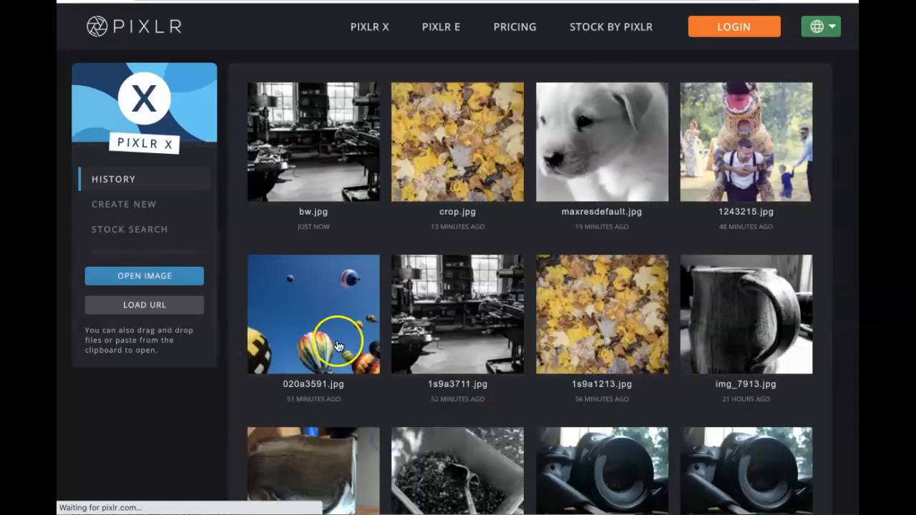
{"action": "left_click", "coordinate": [441, 164]}
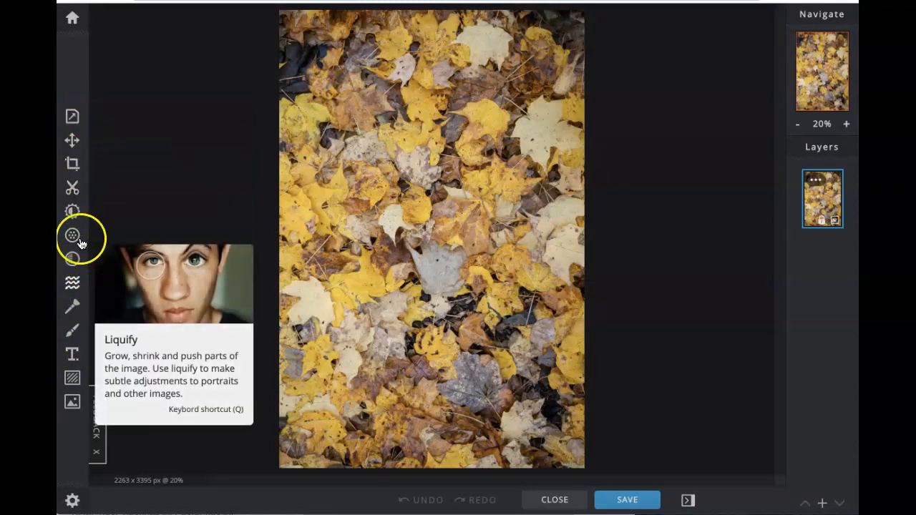
Examine the options of the Properties, Arrange, Crop and Cutout tools.
{"action": "left_click", "coordinate": [73, 117]}
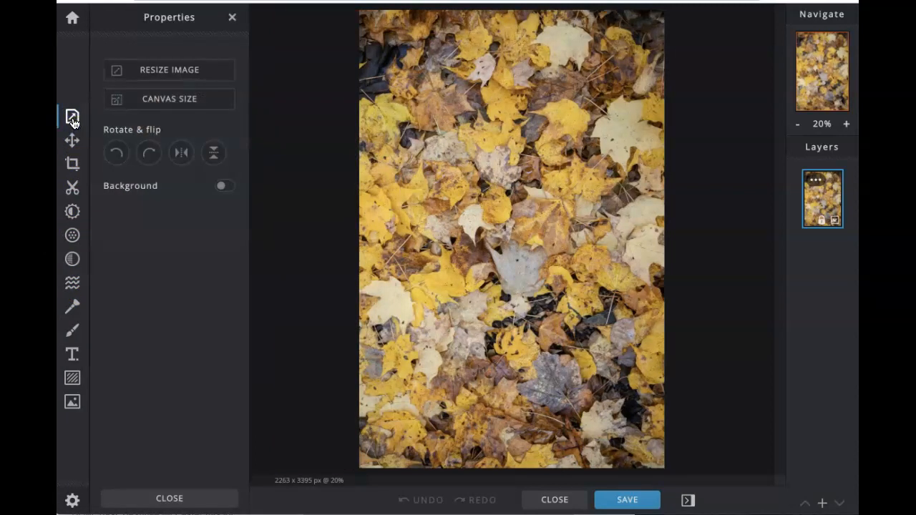
{"action": "left_click", "coordinate": [72, 146]}
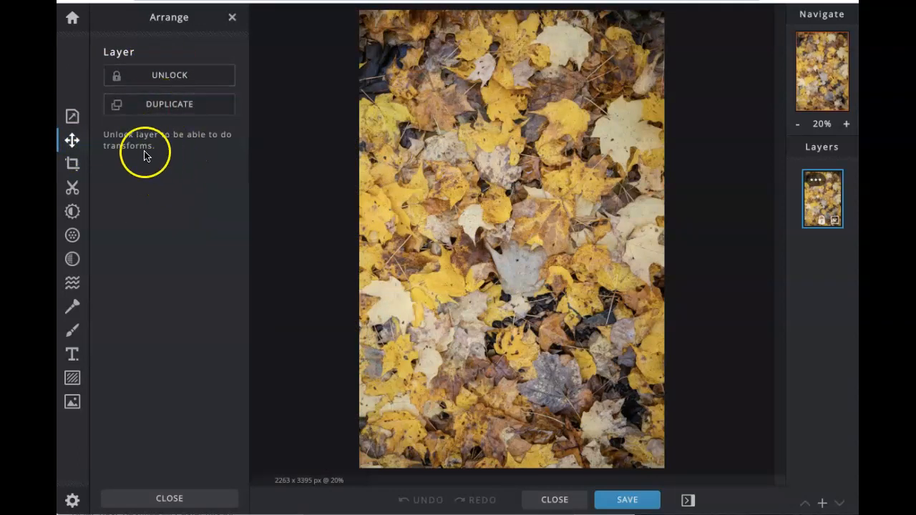
{"action": "left_click", "coordinate": [73, 165]}
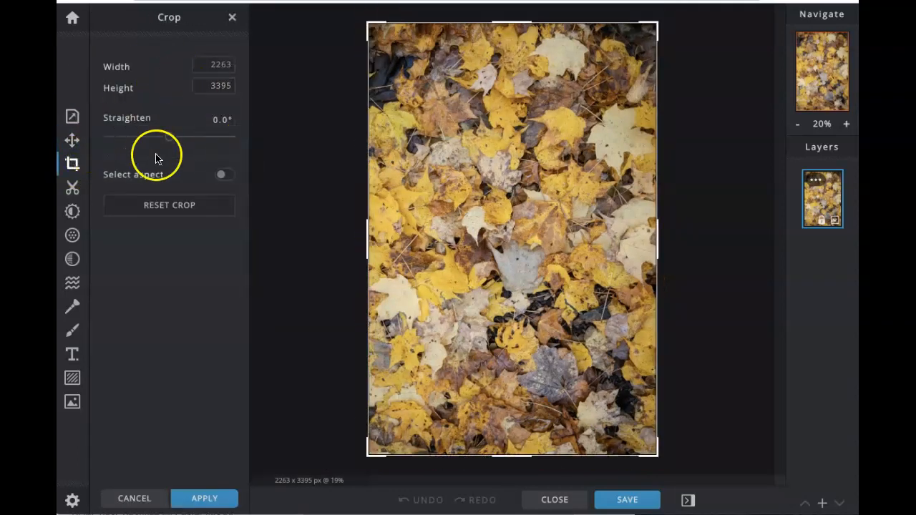
{"action": "left_click", "coordinate": [72, 189]}
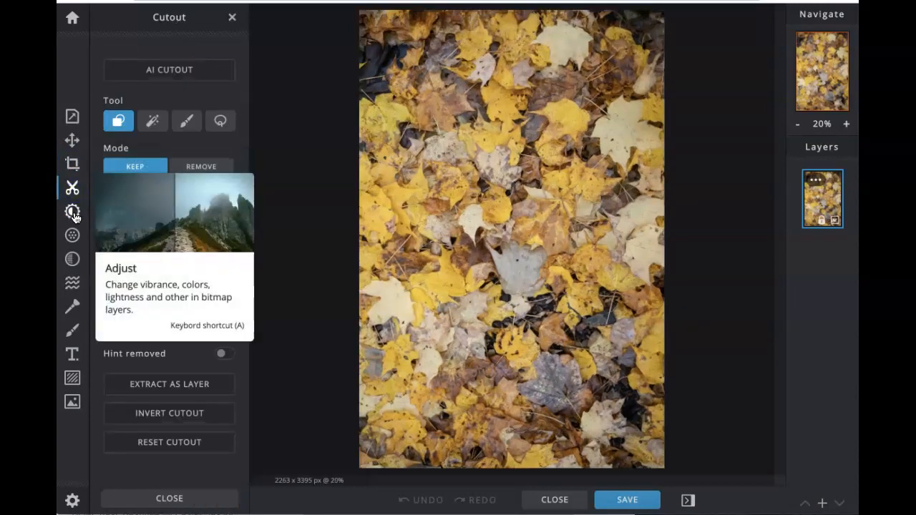
Adjust the leaves photo by turning on black & white, with saturation 18 and exposure -14.
{"action": "left_click", "coordinate": [73, 213]}
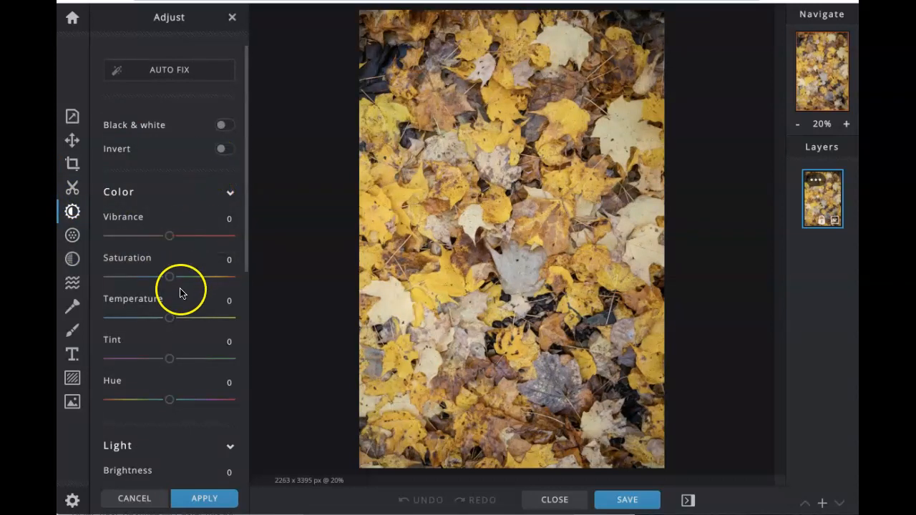
{"action": "left_click", "coordinate": [223, 127]}
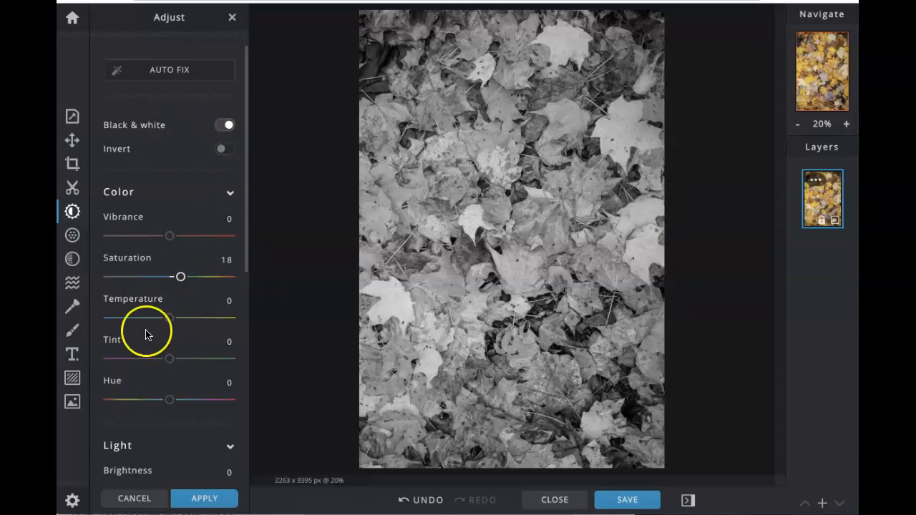
{"action": "scroll", "coordinate": [150, 419], "scroll_direction": "down", "scroll_amount": 3}
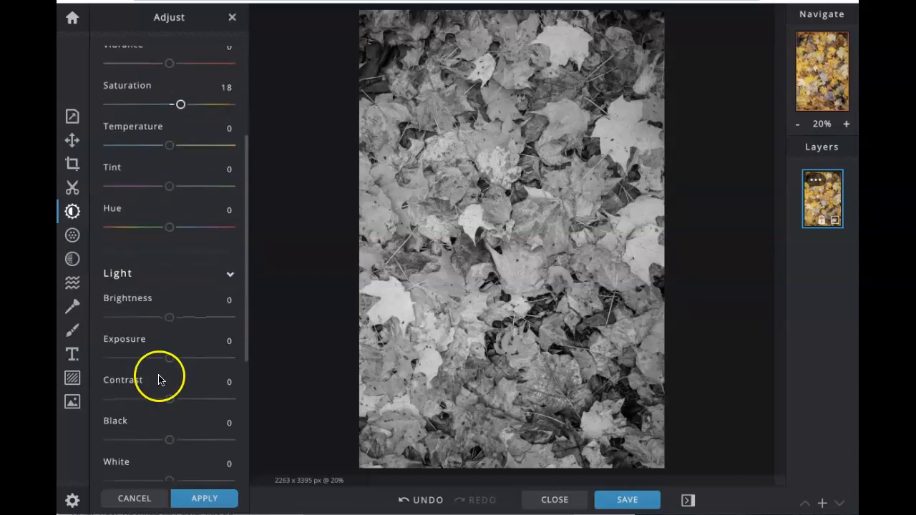
{"action": "mouse_move", "coordinate": [167, 357]}
{"action": "left_mouse_down"}
{"action": "mouse_move", "coordinate": [178, 358]}
{"action": "mouse_move", "coordinate": [161, 363]}
{"action": "left_mouse_up"}
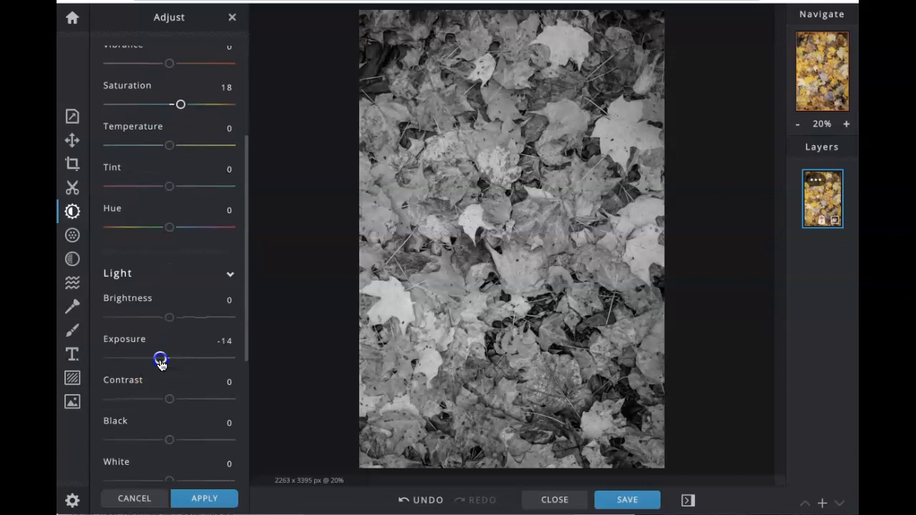
{"action": "scroll", "coordinate": [172, 231], "scroll_direction": "up", "scroll_amount": 3}
{"action": "scroll", "coordinate": [172, 231], "scroll_direction": "down", "scroll_amount": 3}
{"action": "scroll", "coordinate": [172, 231], "scroll_direction": "up", "scroll_amount": 3}
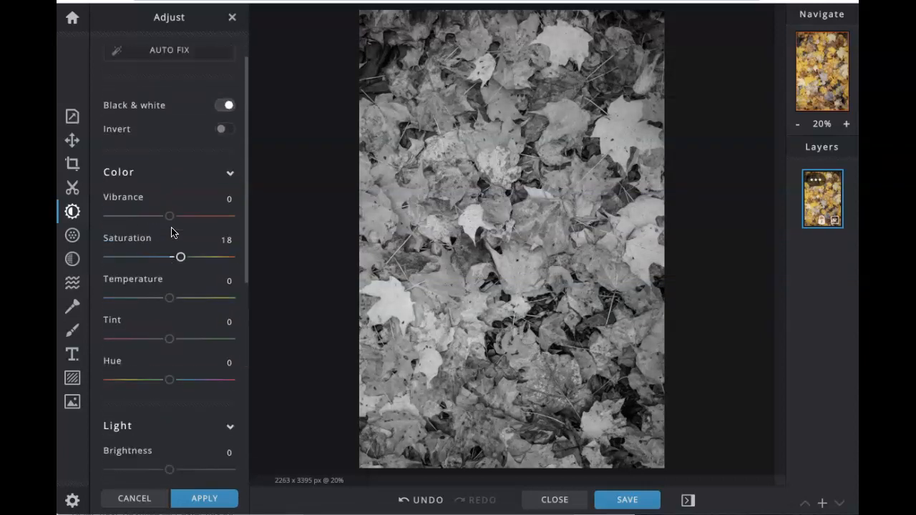
Look over the Filter options and give the leaves photo the Ranguit effect from the Retro collection at strength 74.
{"action": "left_click", "coordinate": [74, 235]}
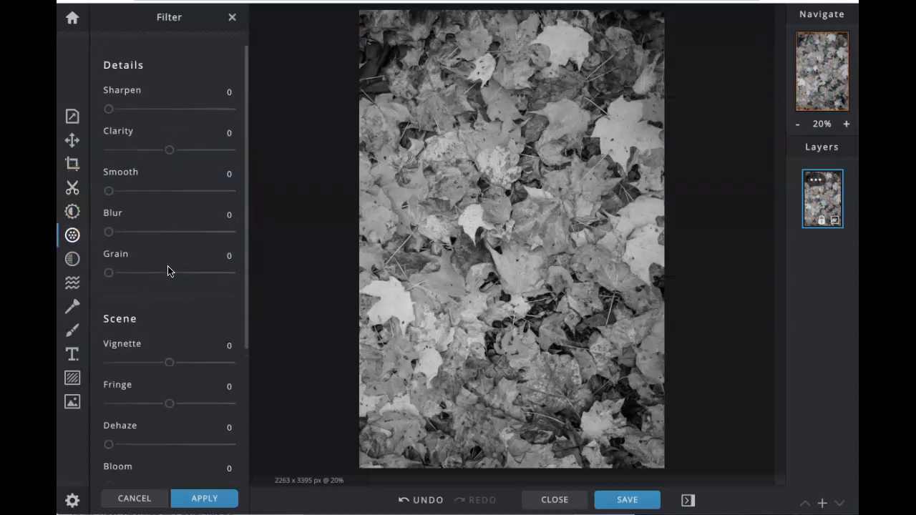
{"action": "left_click", "coordinate": [72, 259]}
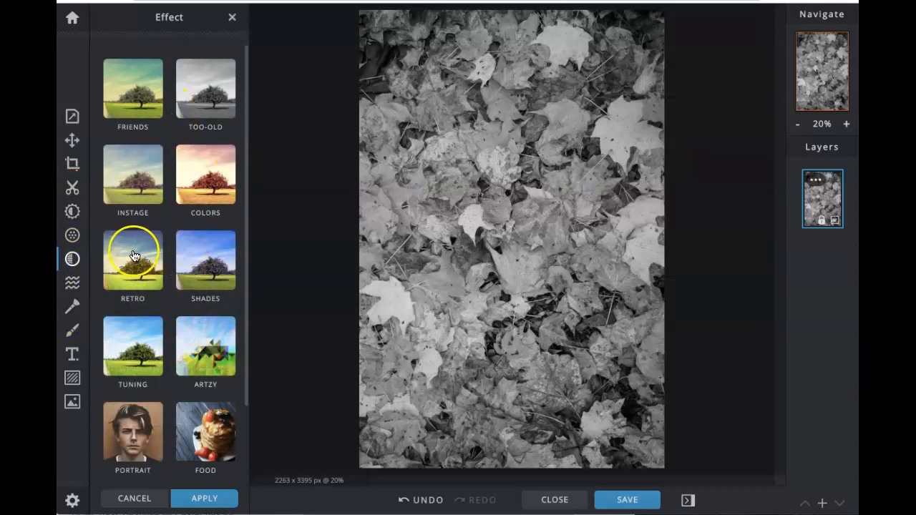
{"action": "left_click", "coordinate": [133, 256]}
{"action": "left_click", "coordinate": [194, 239]}
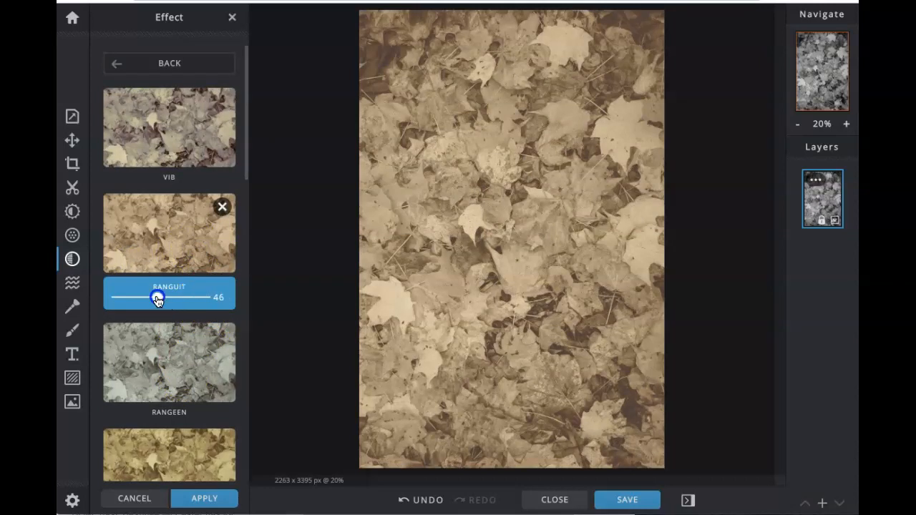
{"action": "left_click_drag", "start_coordinate": [158, 300], "coordinate": [178, 300]}
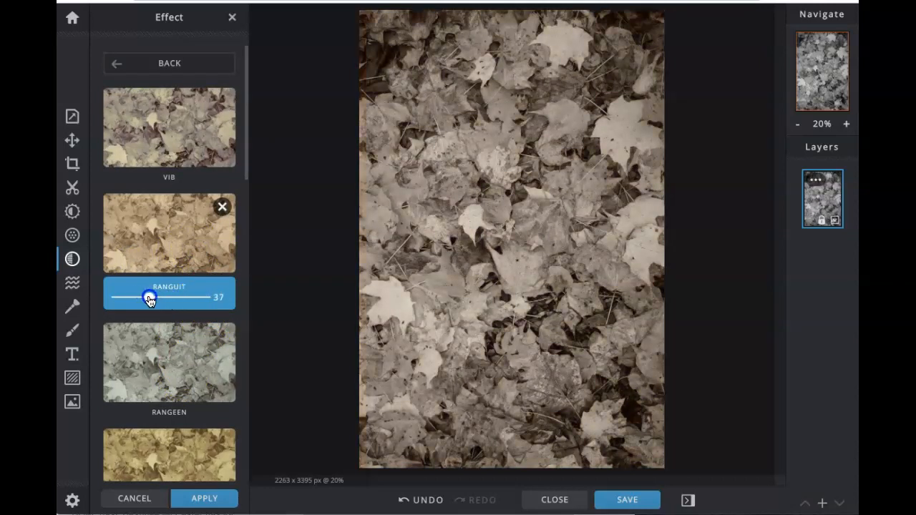
{"action": "scroll", "coordinate": [181, 299], "scroll_direction": "down", "scroll_amount": 6}
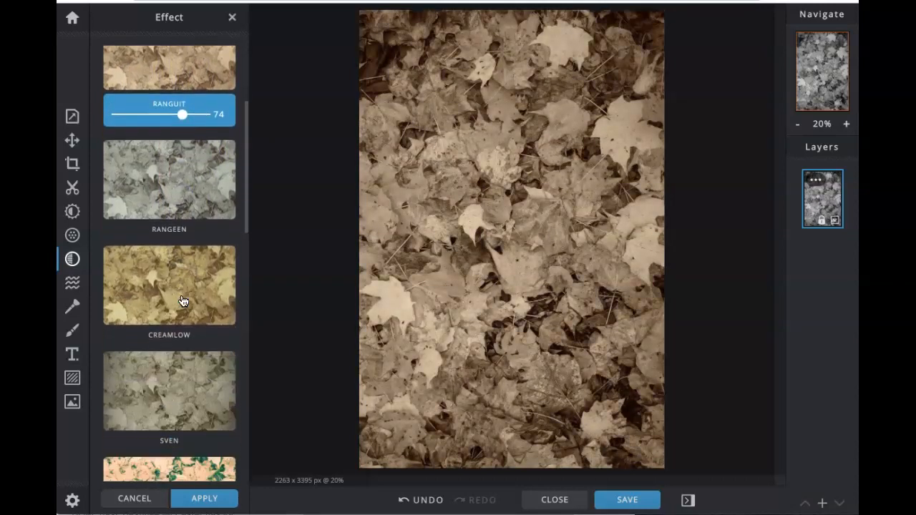
Examine the Liquify and Retouch tool options and the save settings for the image, closing the save dialog without downloading.
{"action": "left_click", "coordinate": [75, 293]}
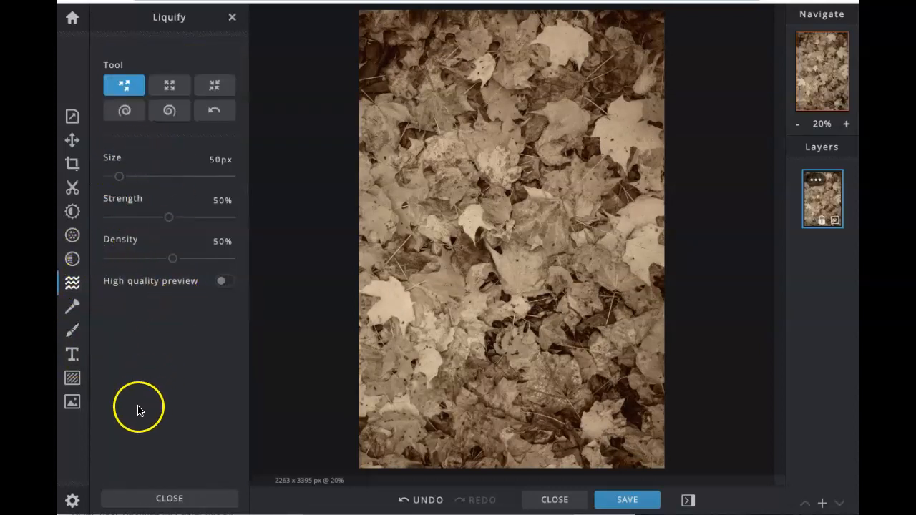
{"action": "left_click", "coordinate": [72, 306]}
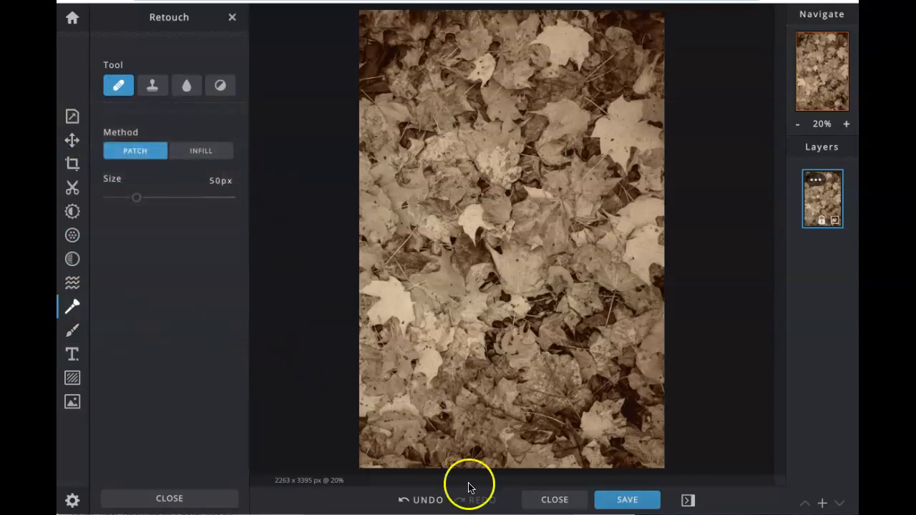
{"action": "left_click", "coordinate": [633, 503]}
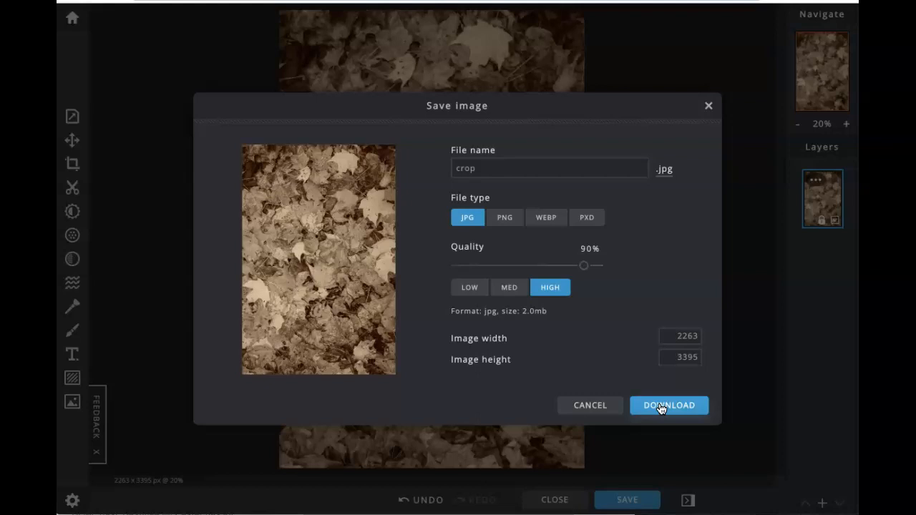
{"action": "left_click", "coordinate": [709, 107]}
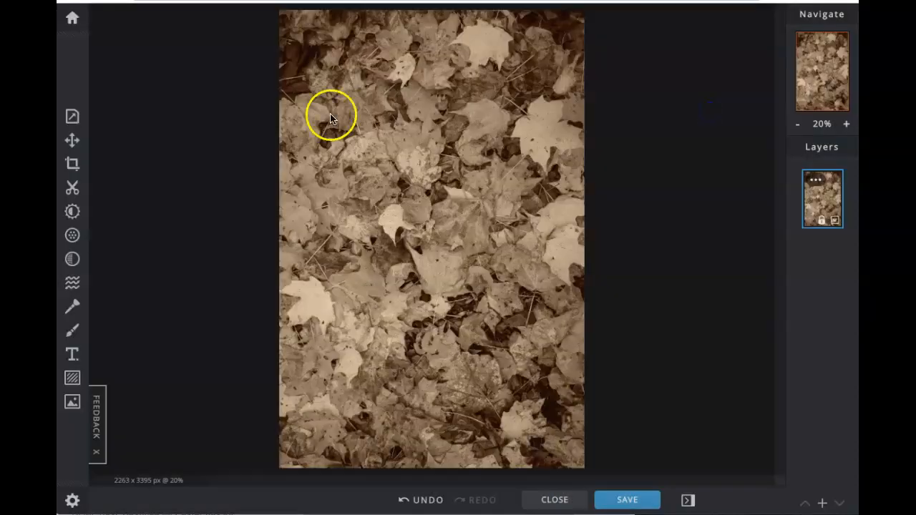